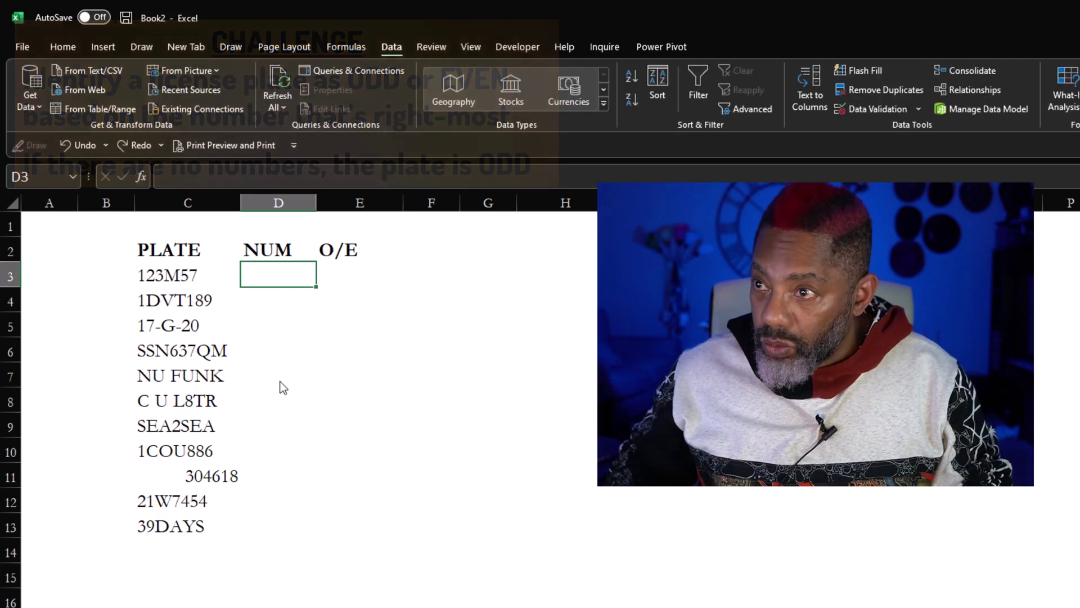
Enter the example plate numbers 12357, 1720 and 1886 in the NUM column
text(12357)
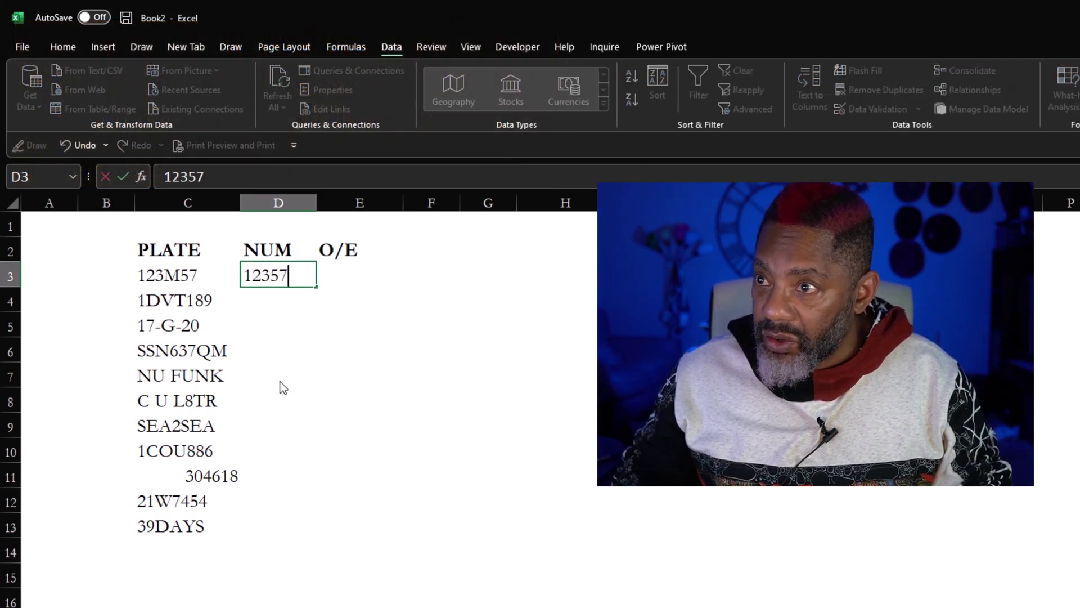
key(Return)
key(Return)
text(17)
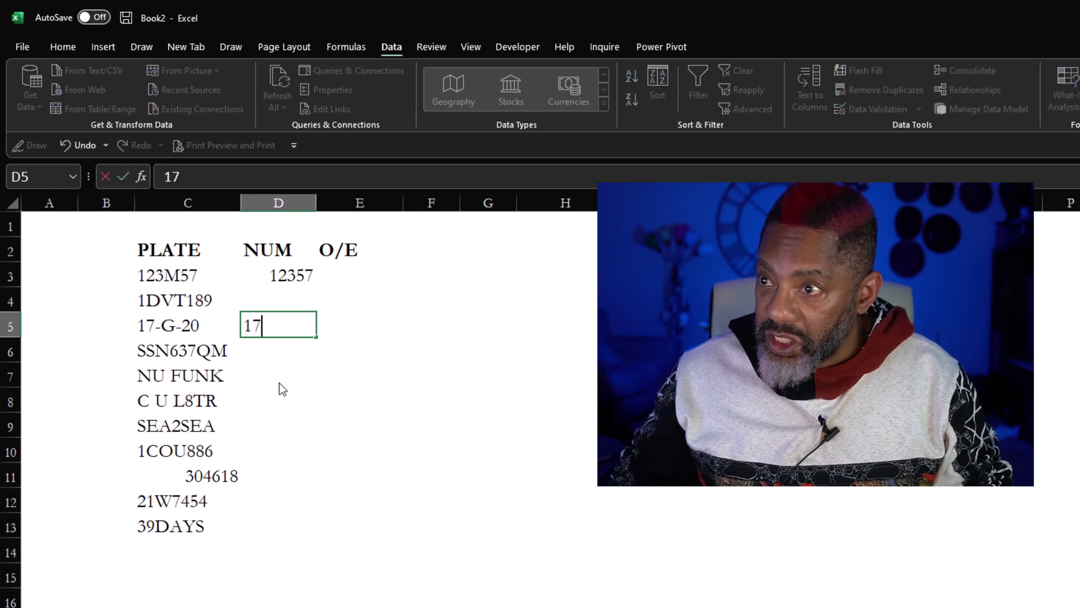
text(20)
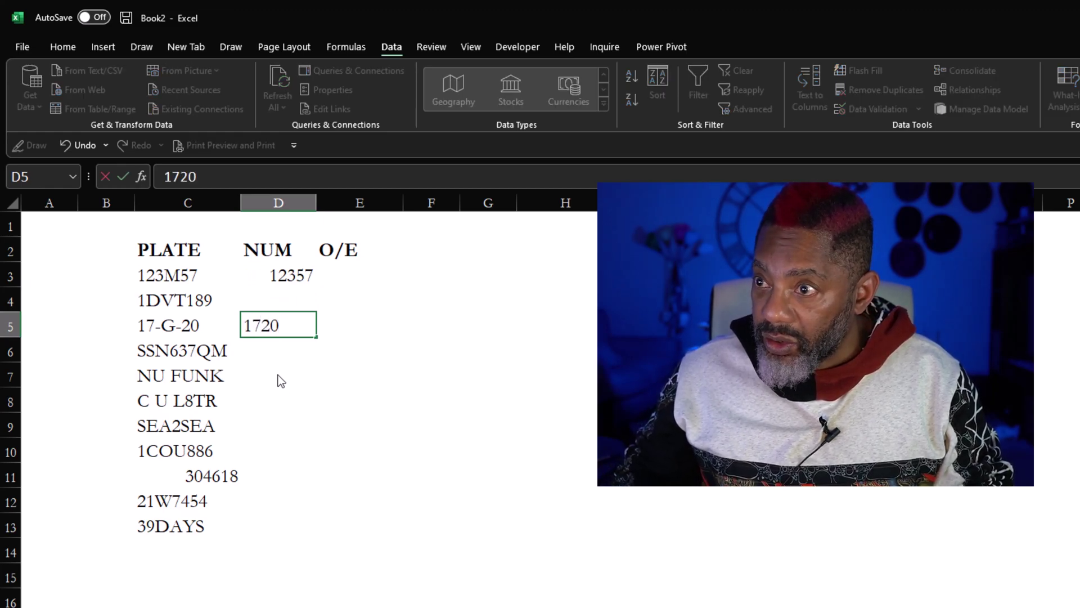
key(Return)
key(Return)
key(Return)
key(Return)
key(Return)
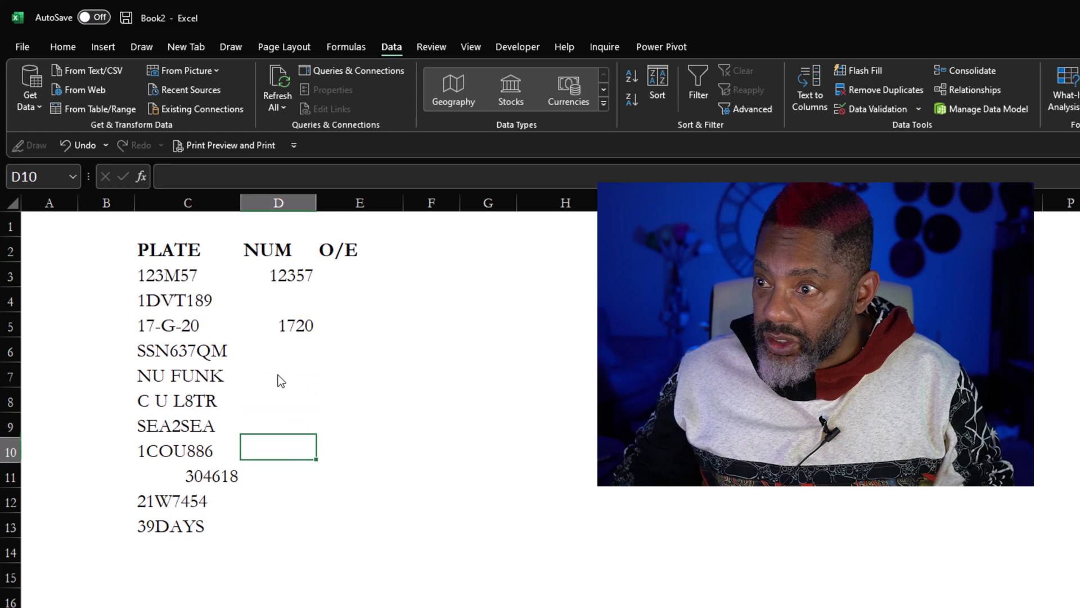
text(1886)
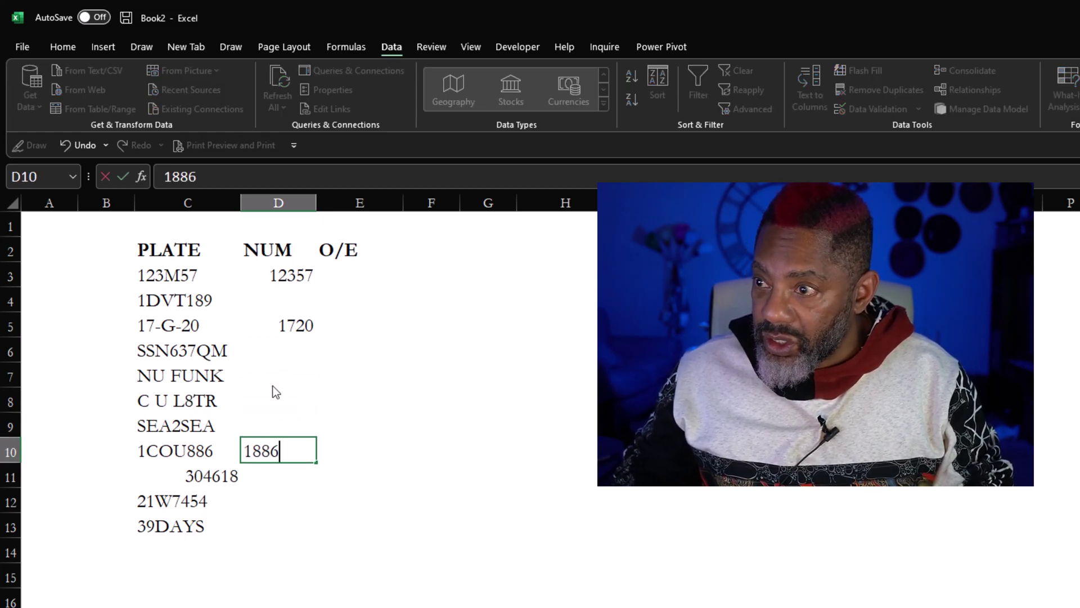
key(Return)
Flash Fill D3:D13 to extract the remaining plate numbers
click(275, 277)
drag(275, 276, 289, 519)
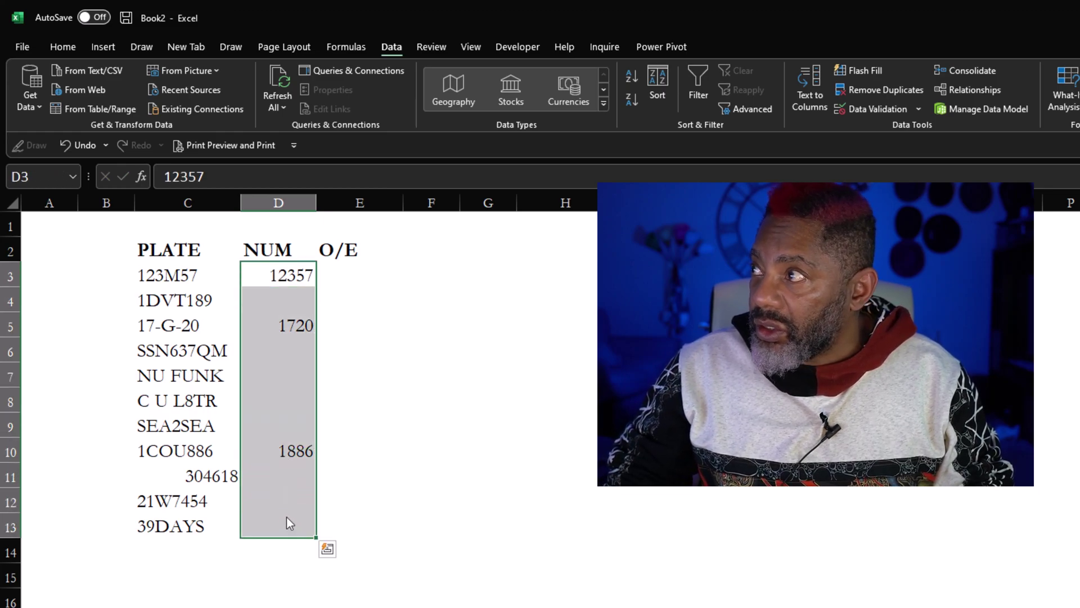
click(862, 70)
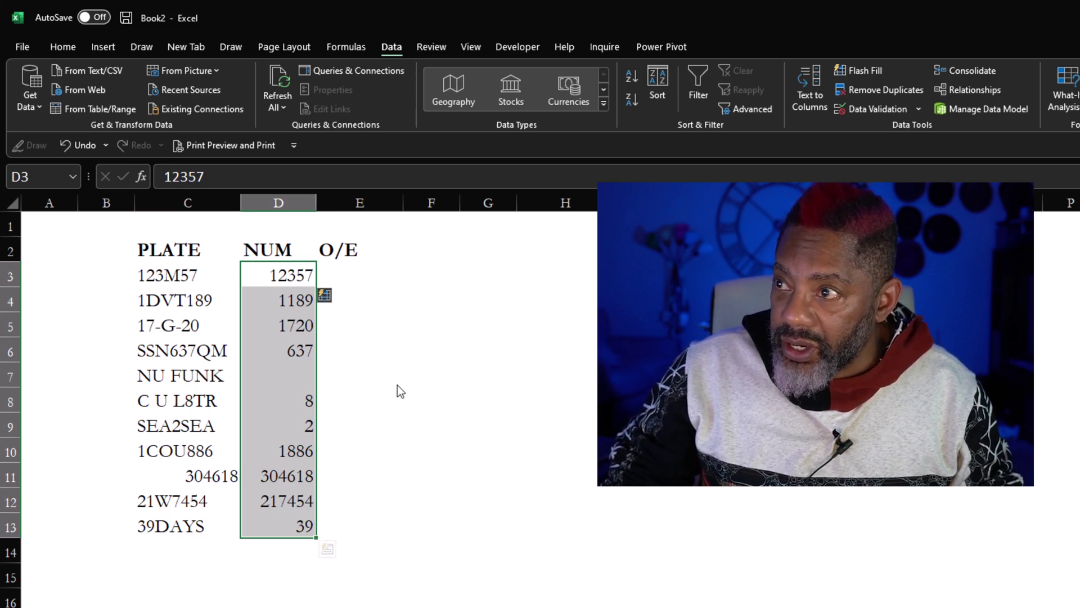
Format C2:E13 as a table with a green banded style
click(330, 284)
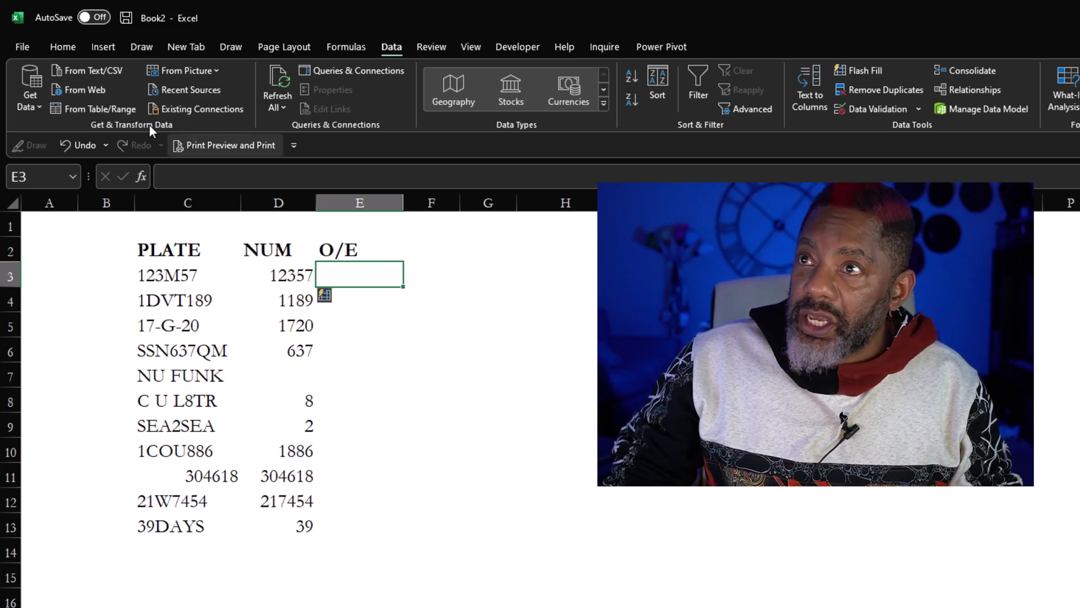
click(66, 47)
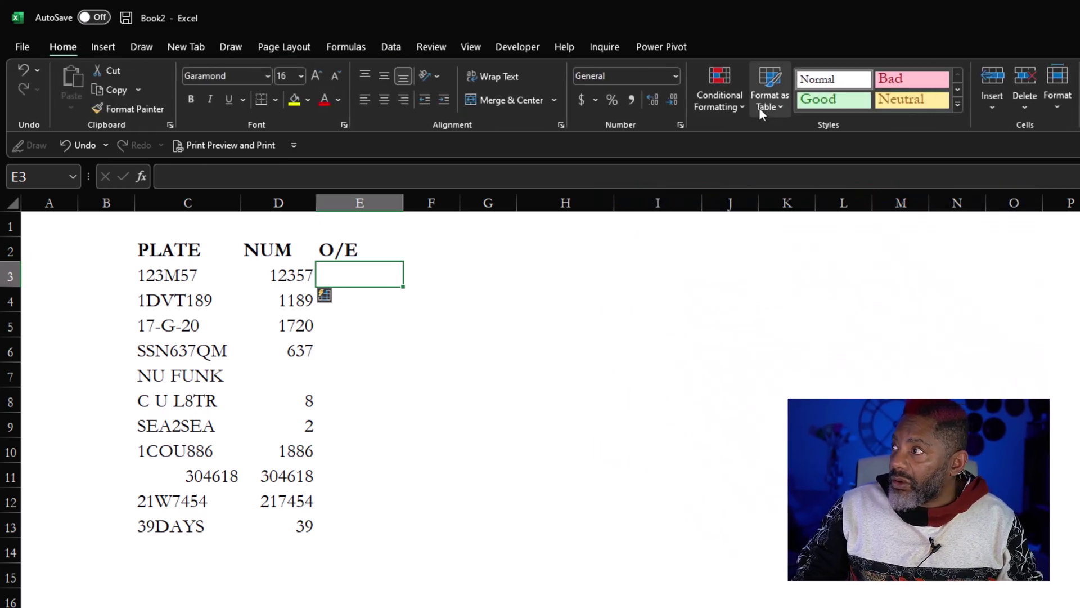
click(766, 101)
click(827, 202)
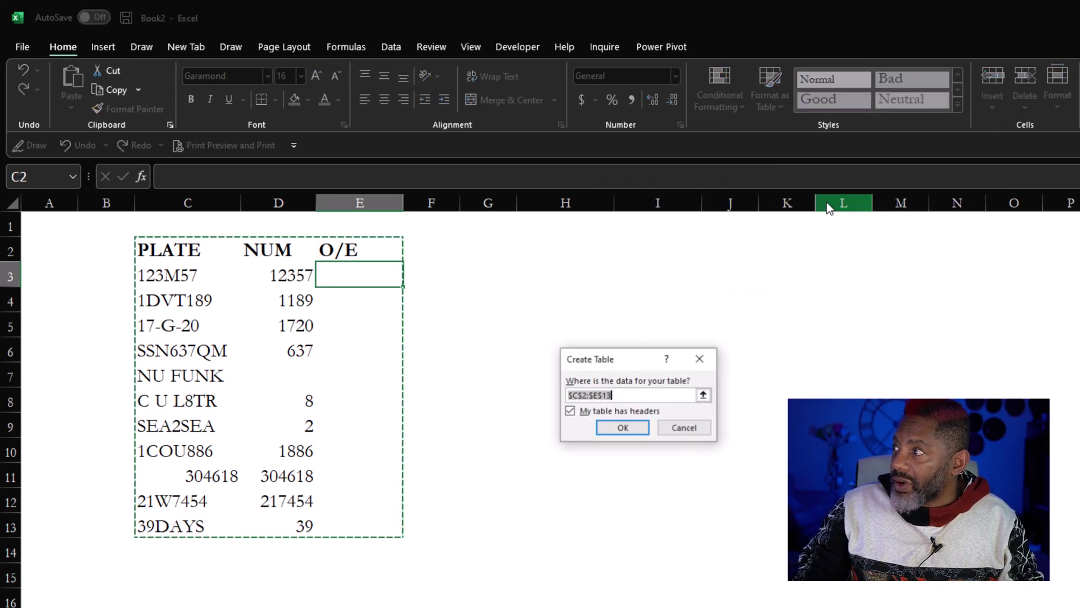
click(614, 428)
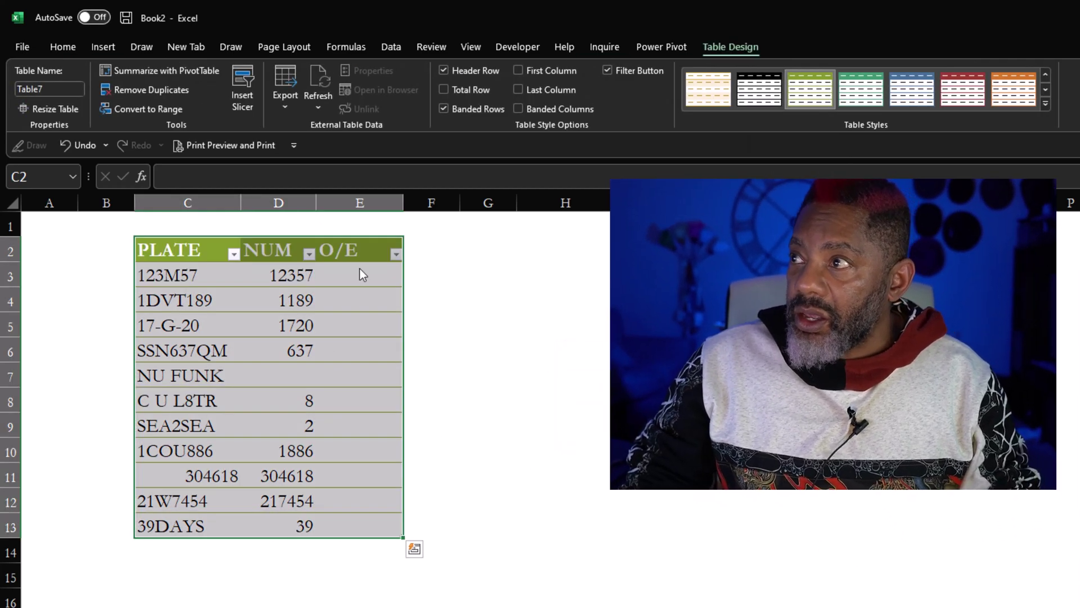
Turn off the table's filter buttons and widen the O/E column
click(607, 71)
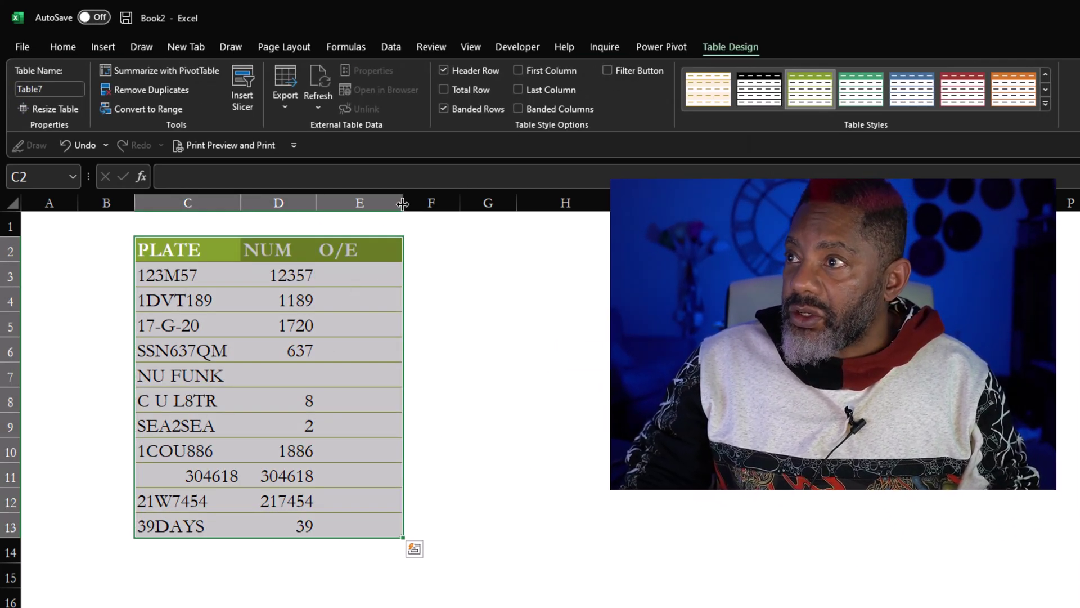
drag(403, 203, 434, 202)
click(346, 275)
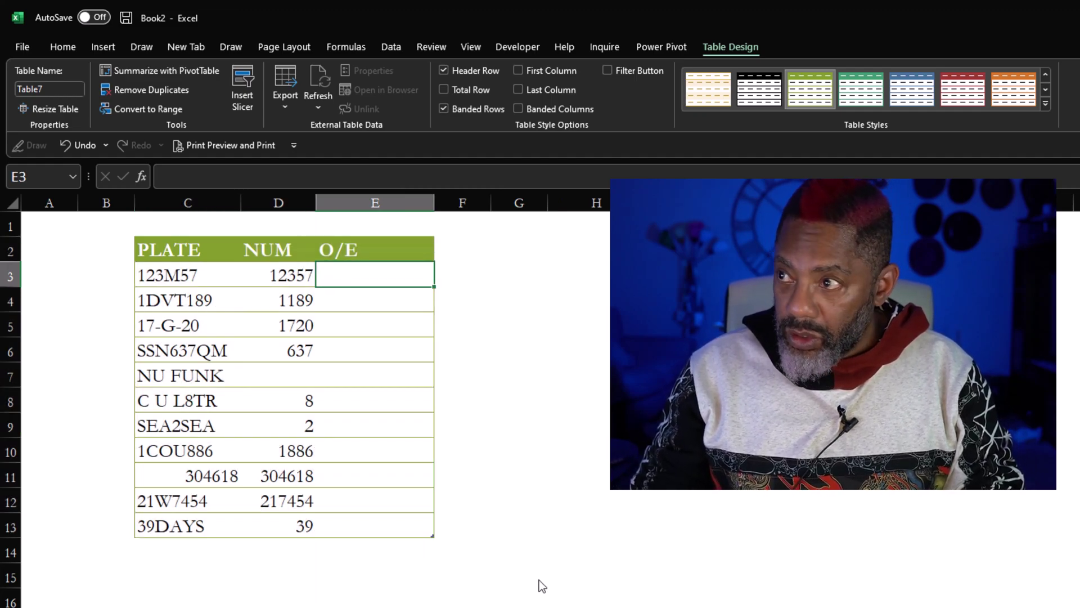
text(=isodd()
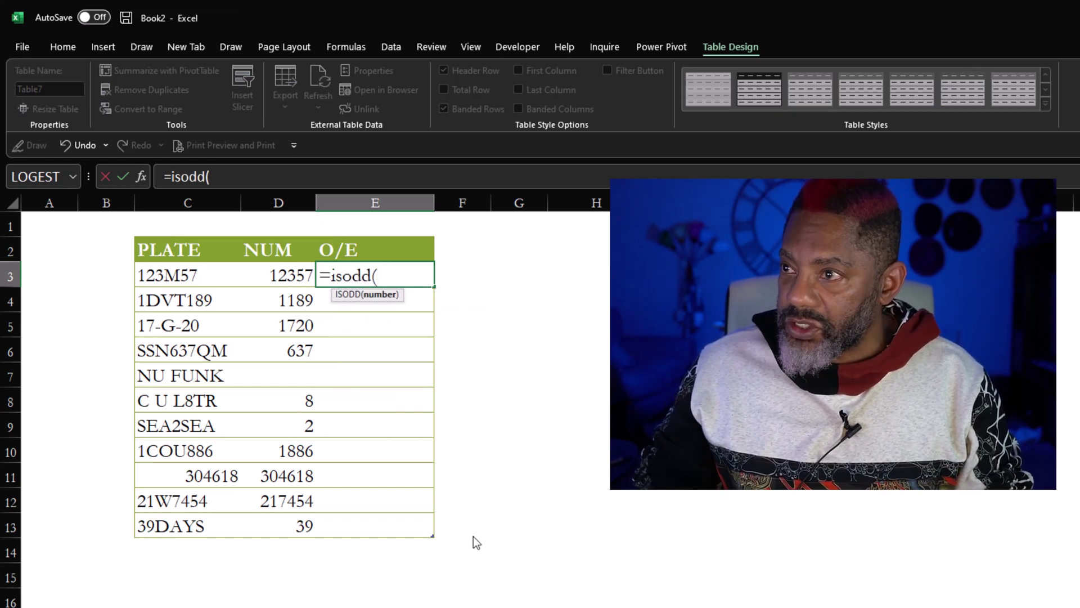
click(271, 278)
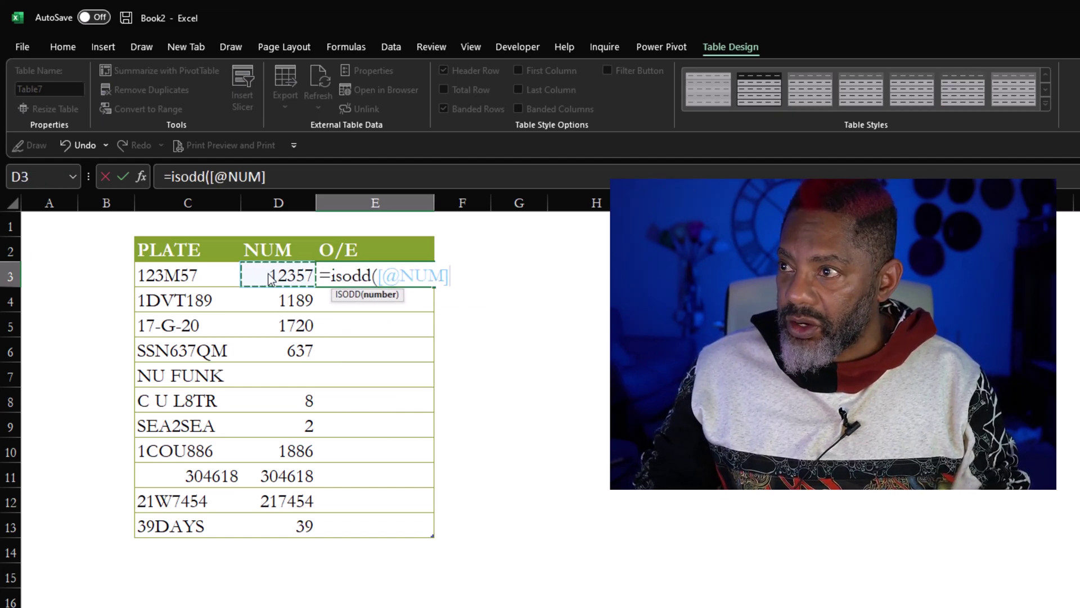
key(Return)
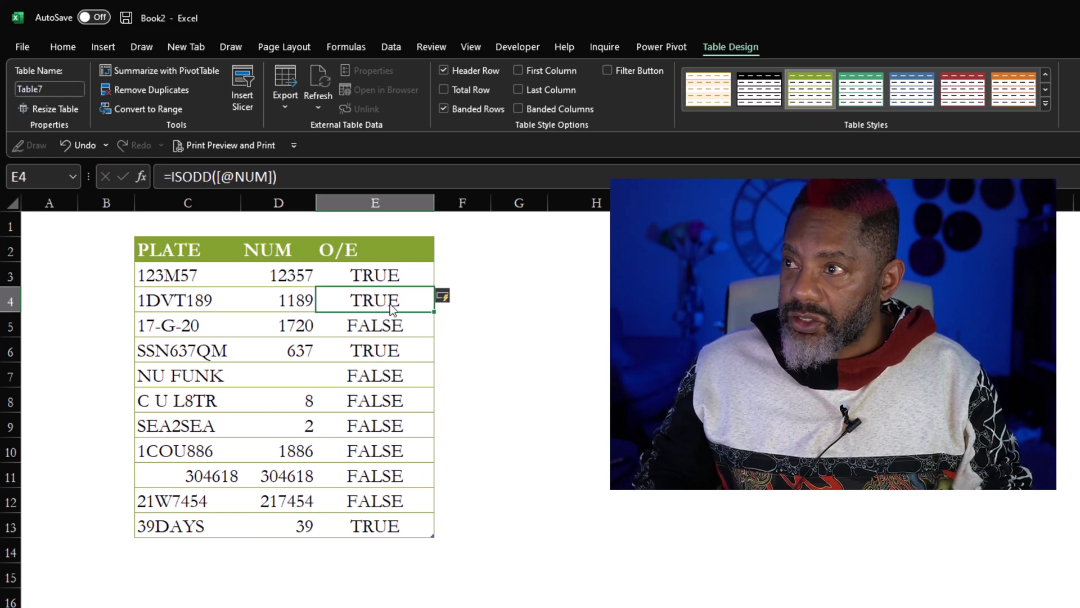
click(381, 279)
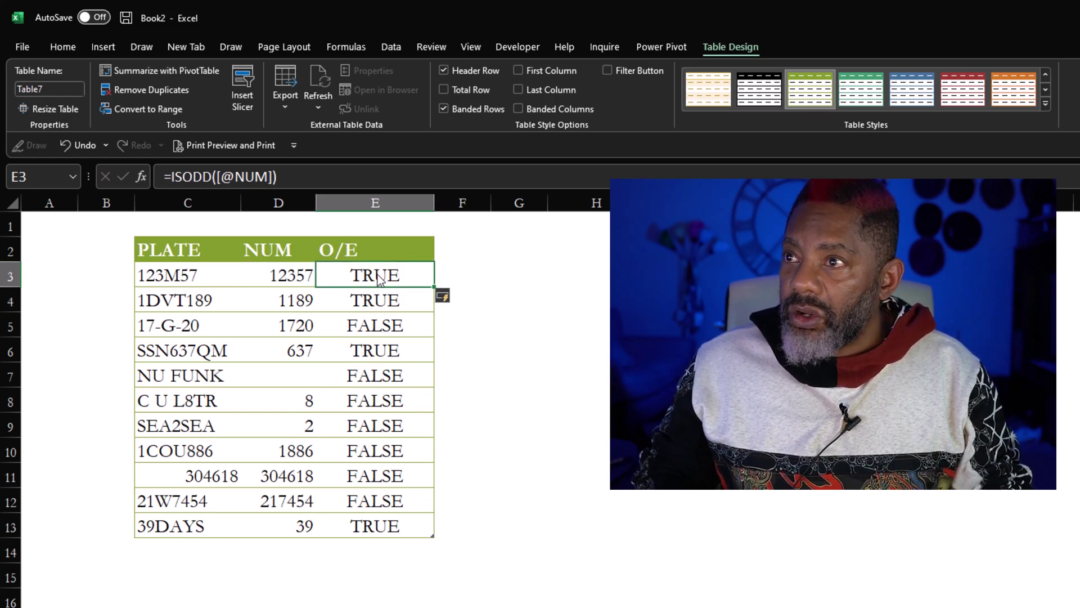
click(167, 177)
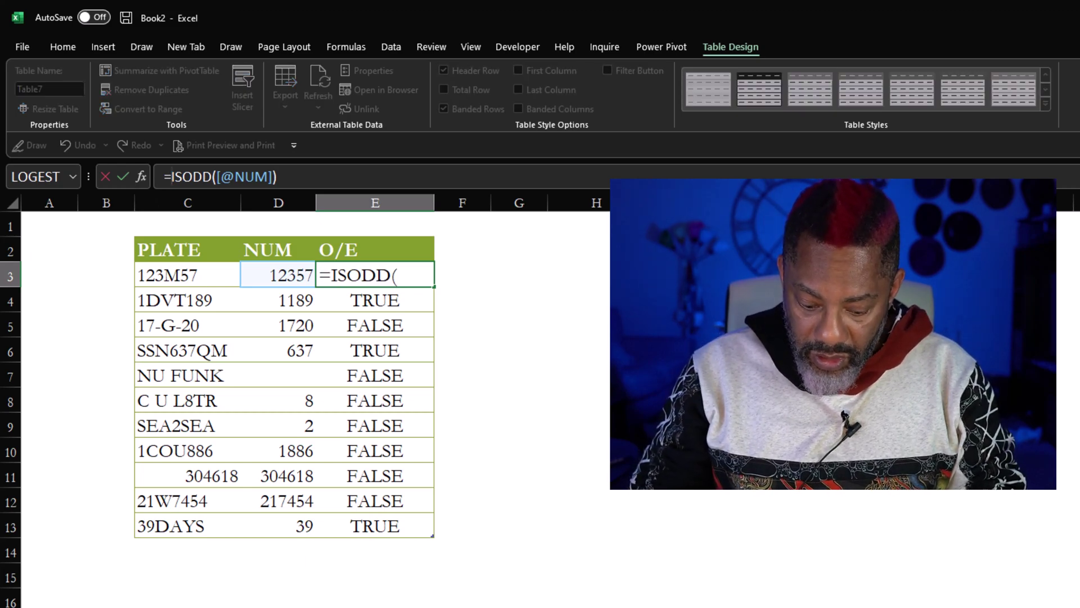
text(if)
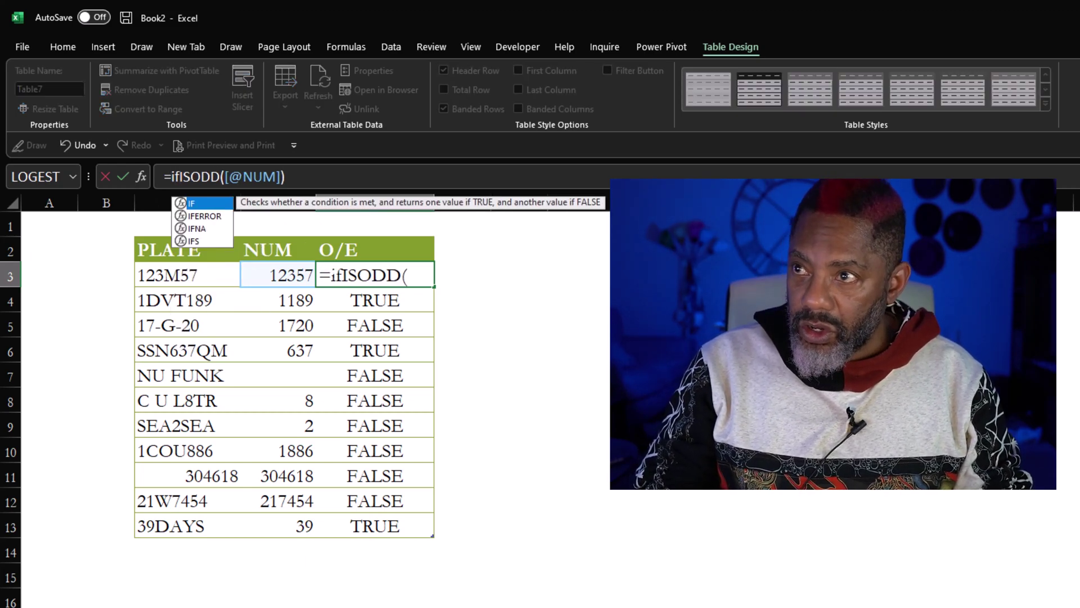
text(()
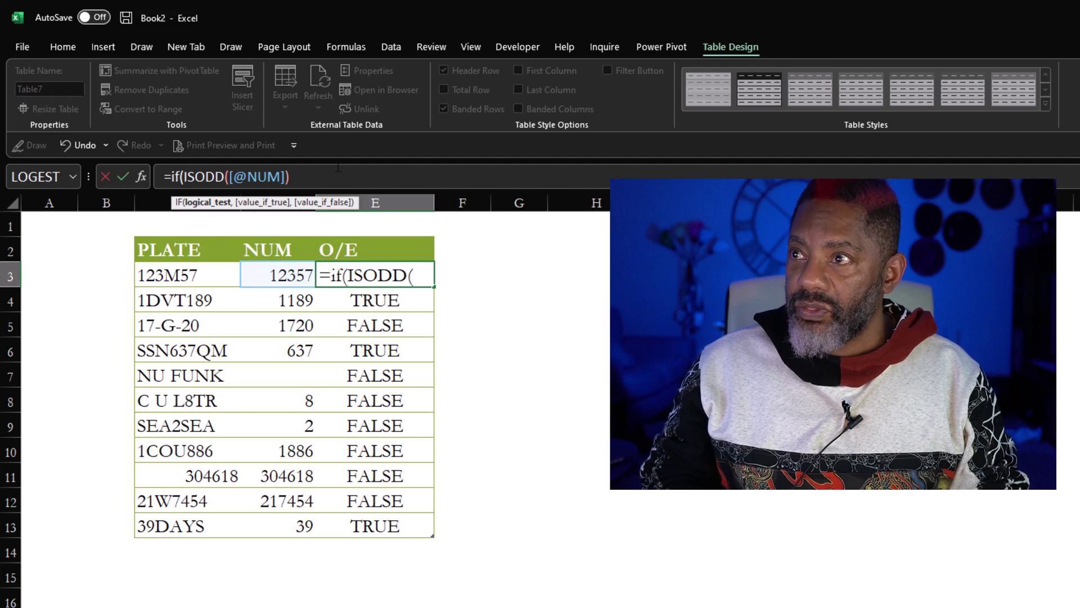
click(338, 176)
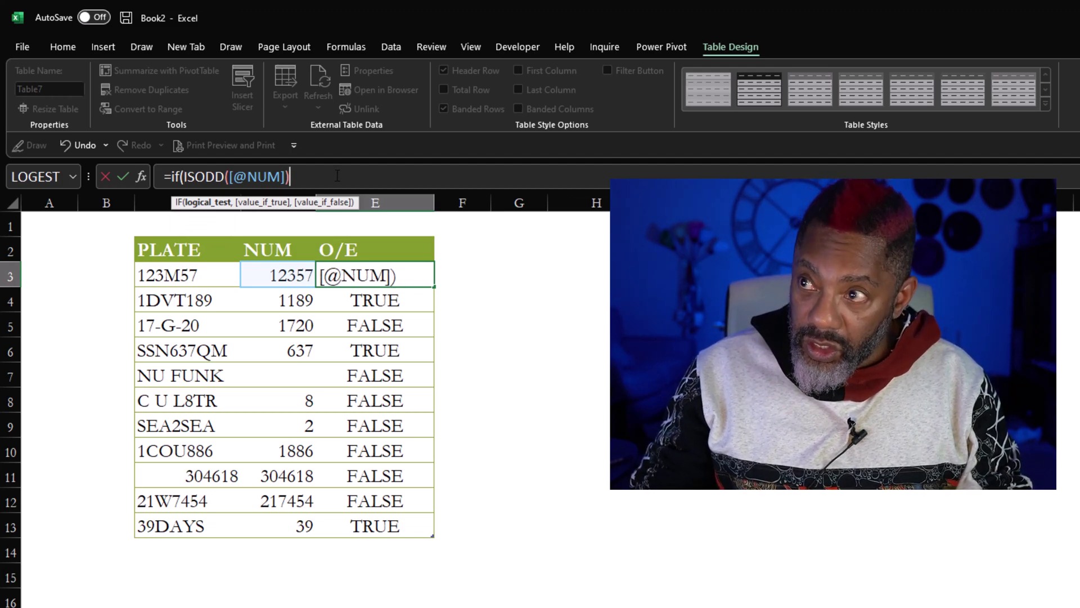
text(=true,"ODD)
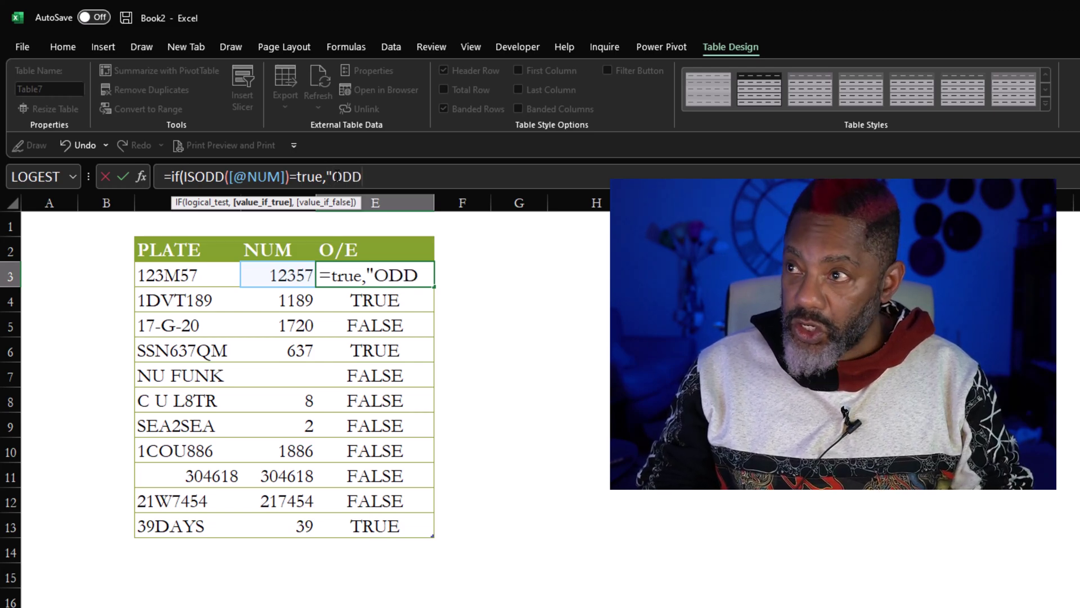
text(",)
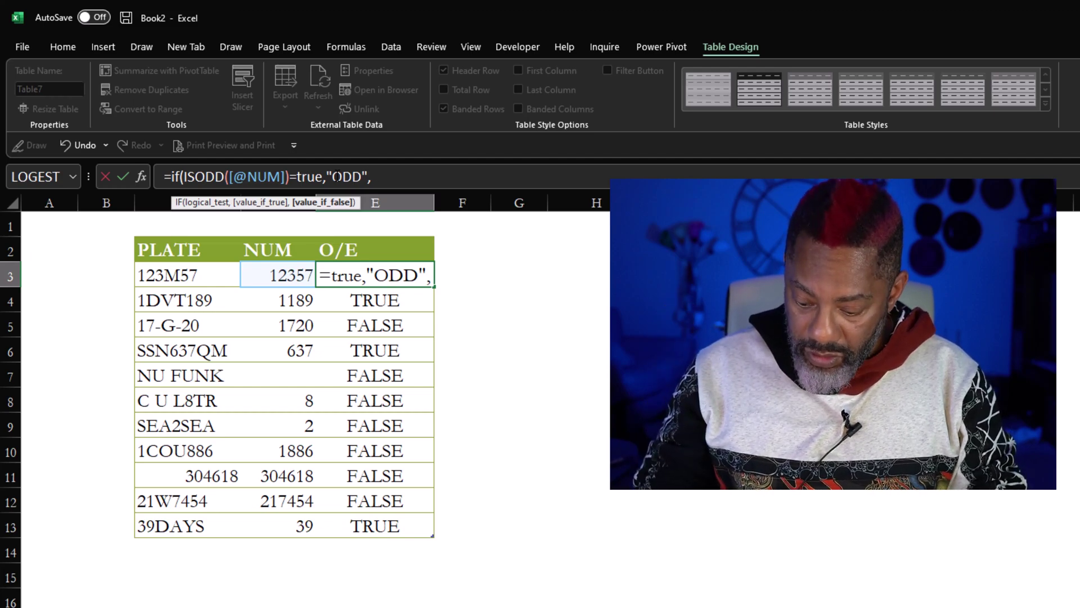
text("EVEN)
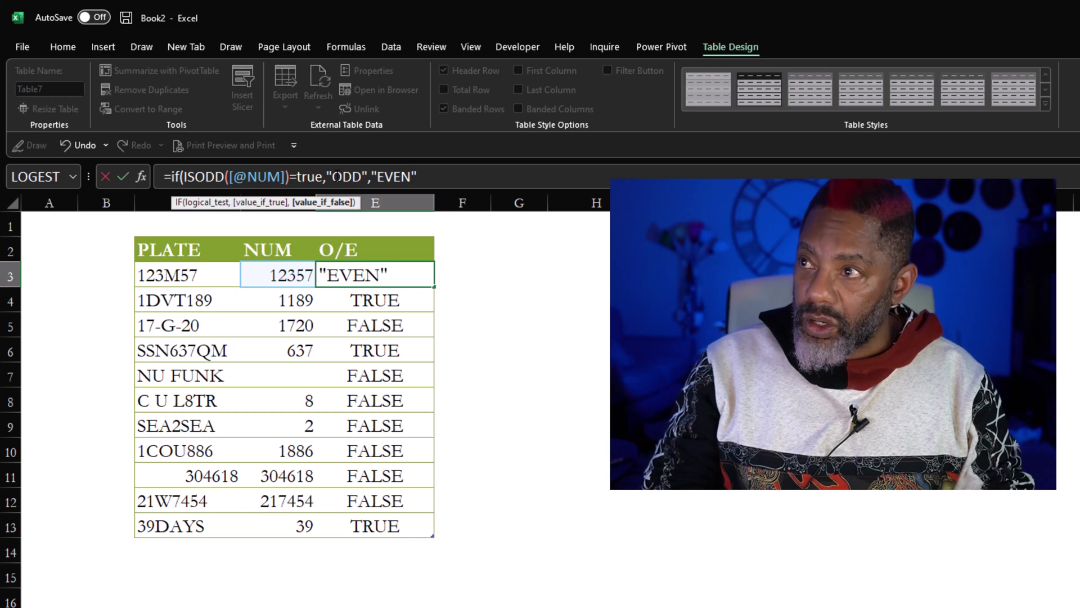
text("))
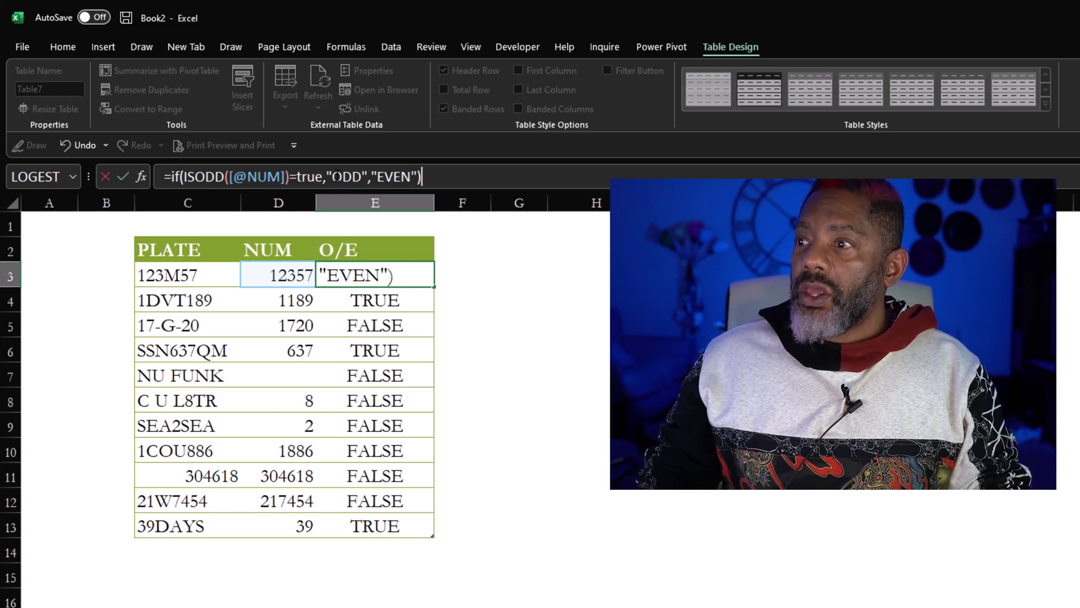
key(Return)
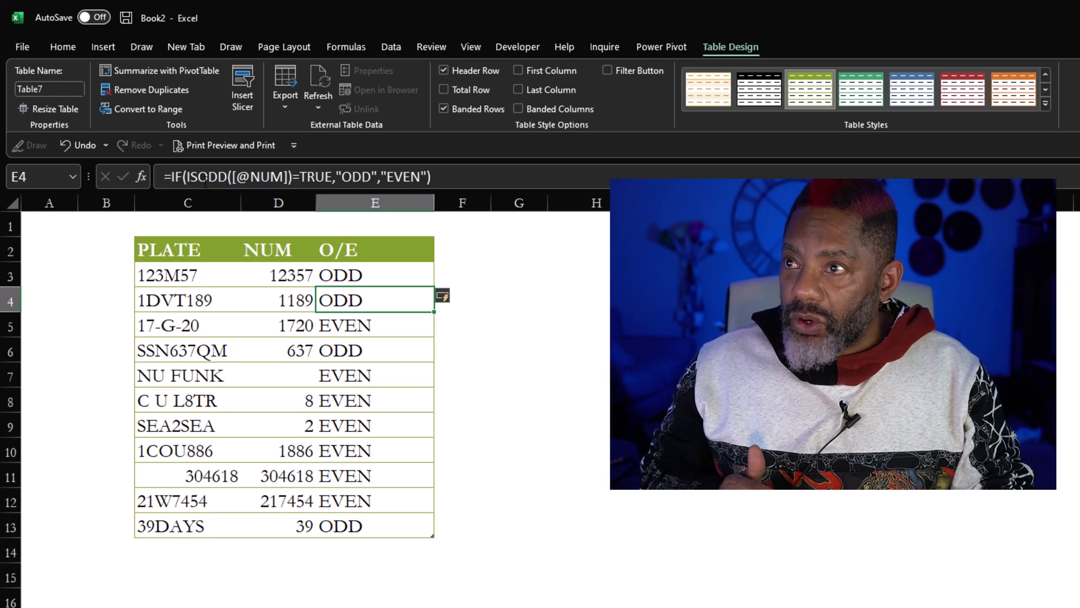
click(187, 178)
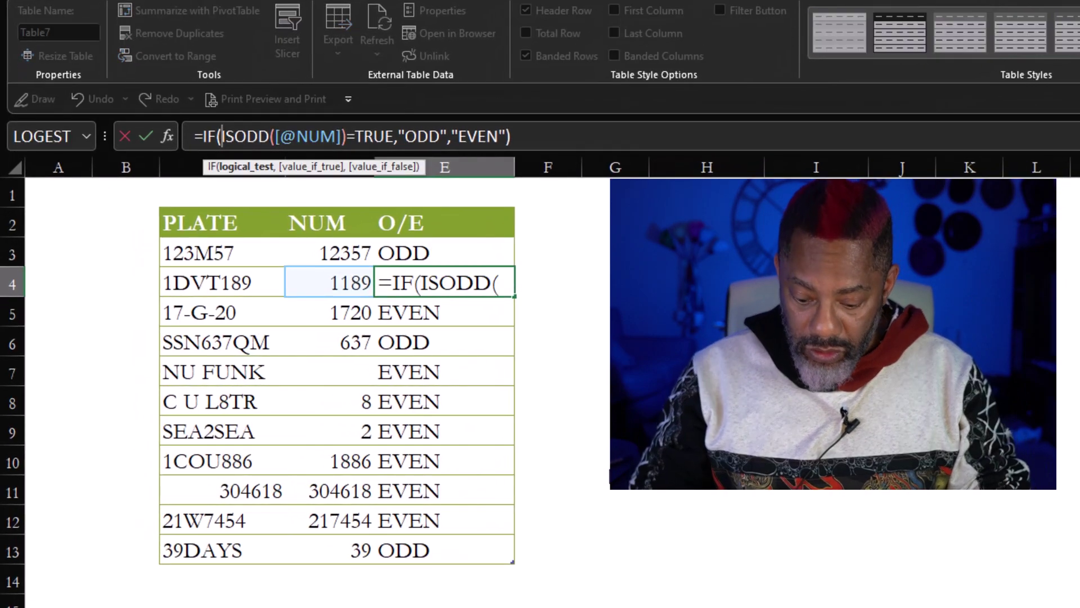
text(or)
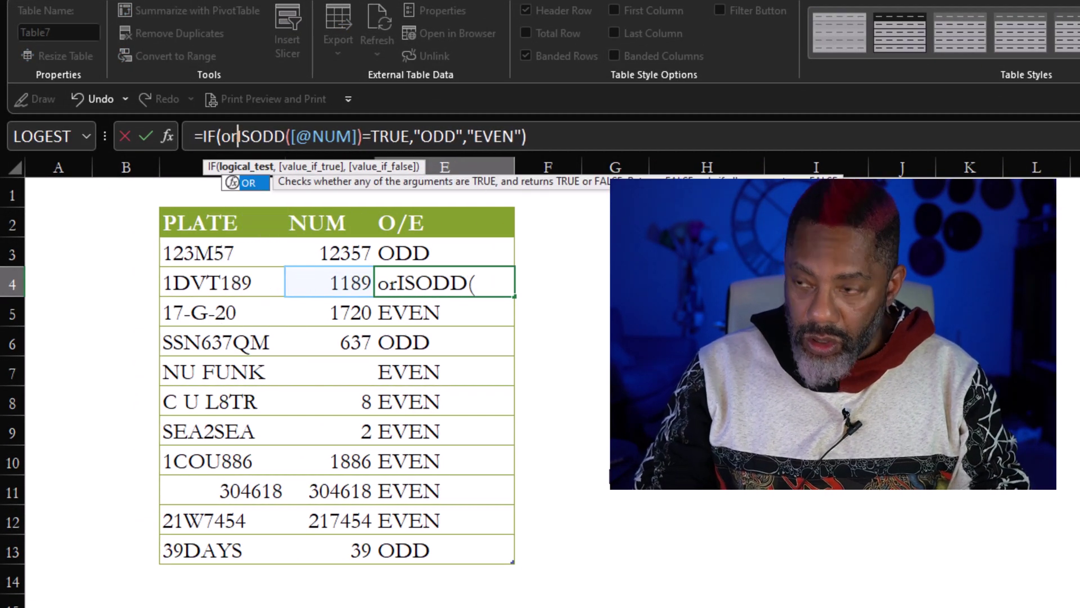
text(()
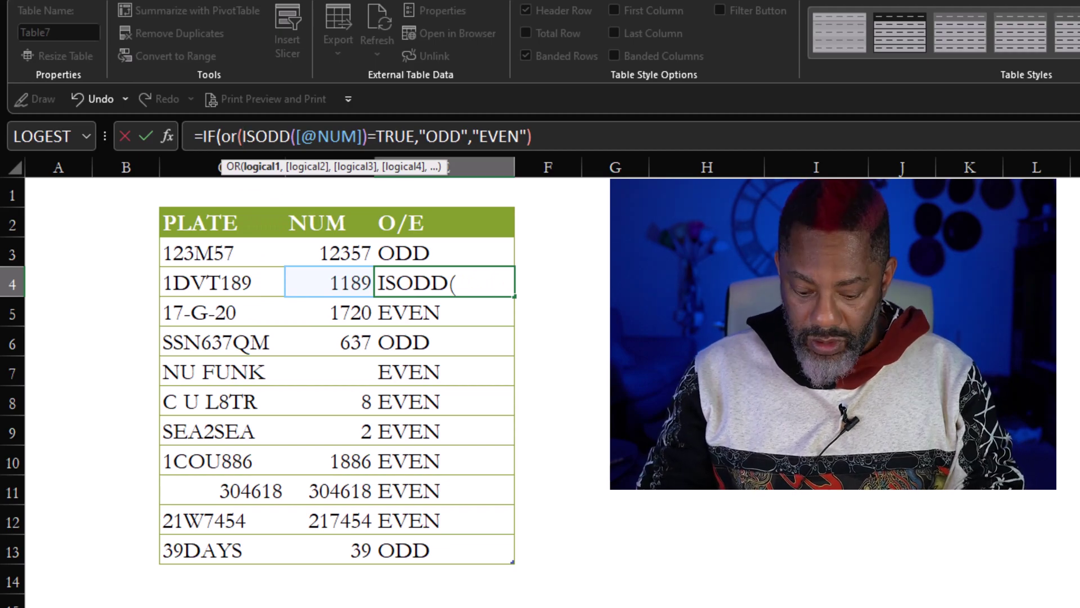
text(len)
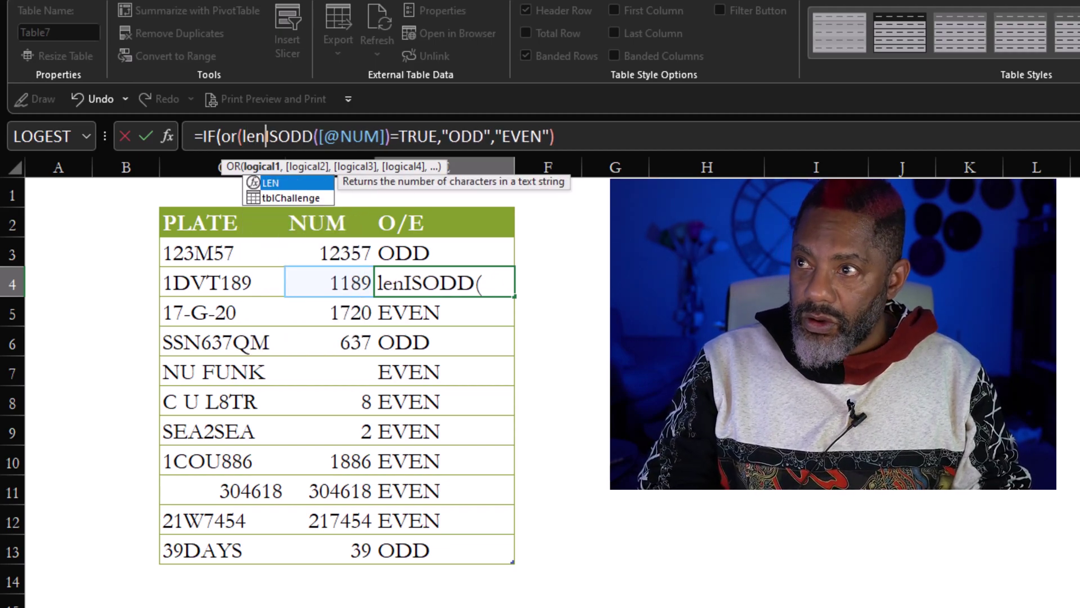
text(()
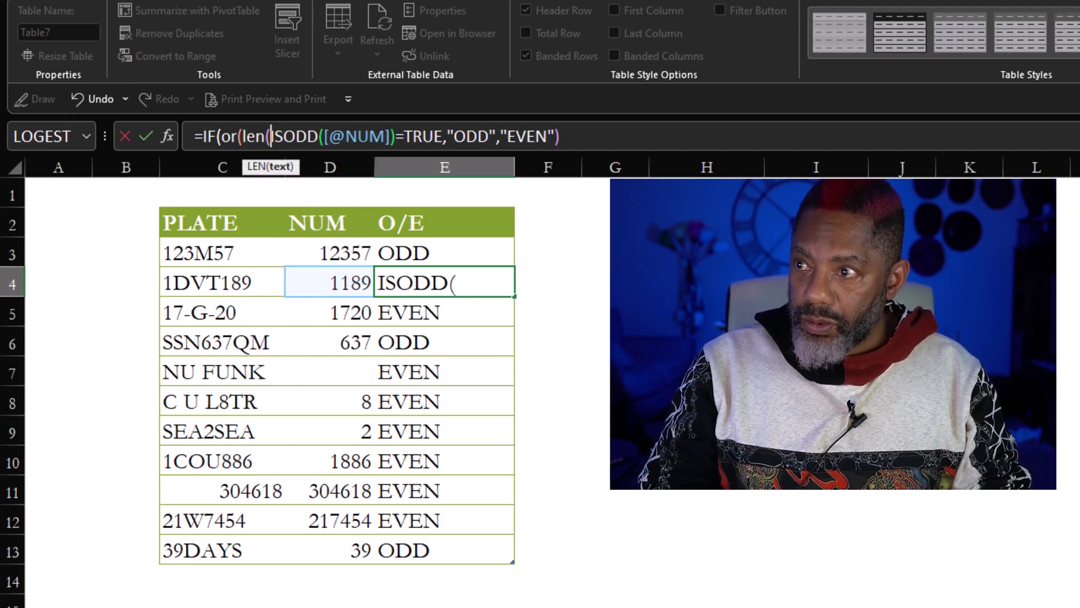
click(325, 290)
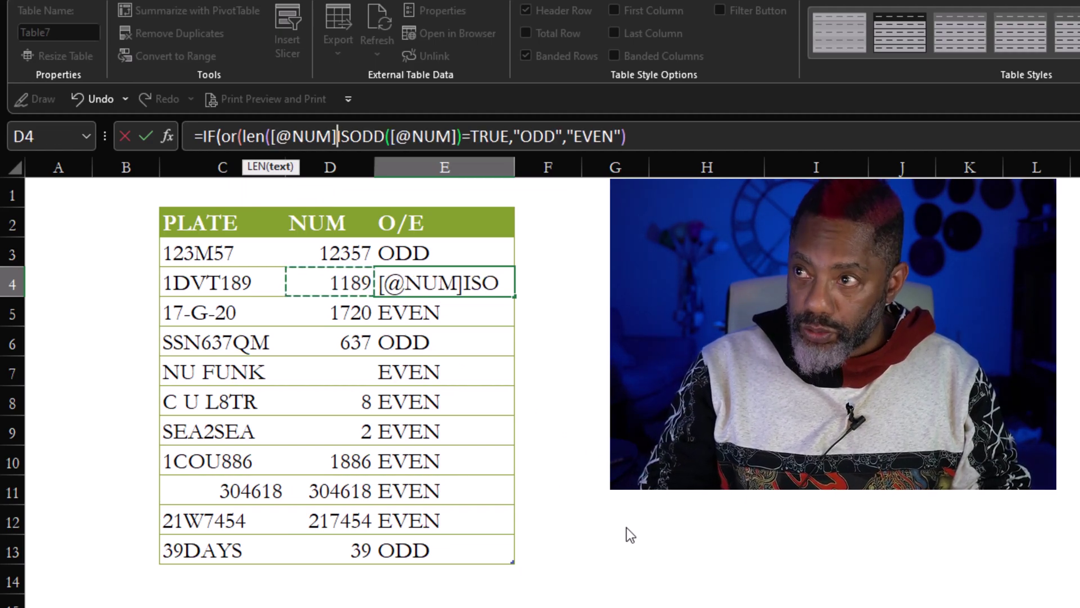
text()<)
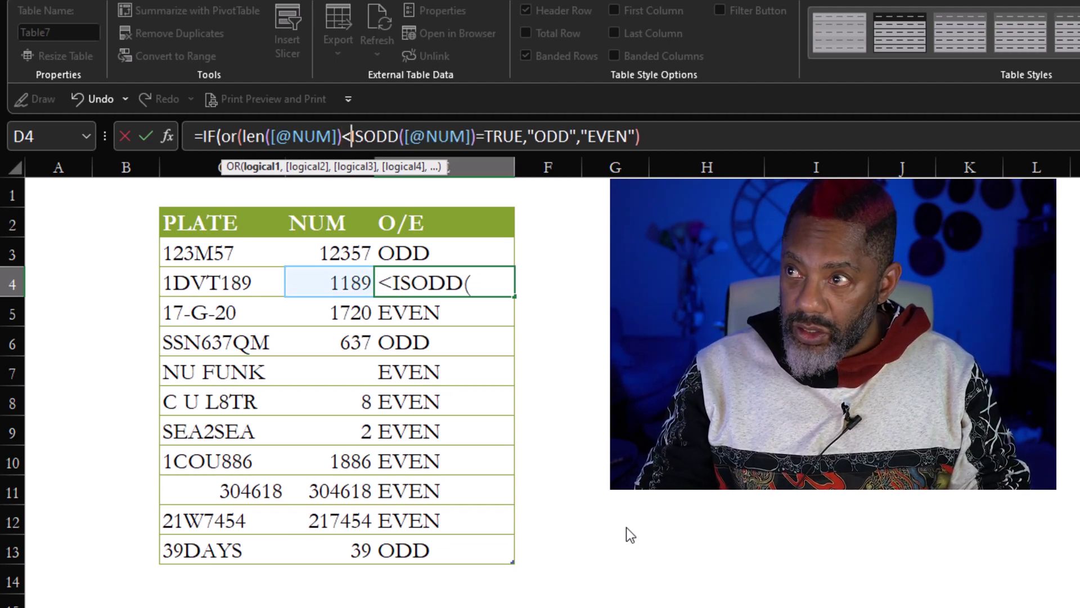
text(0)
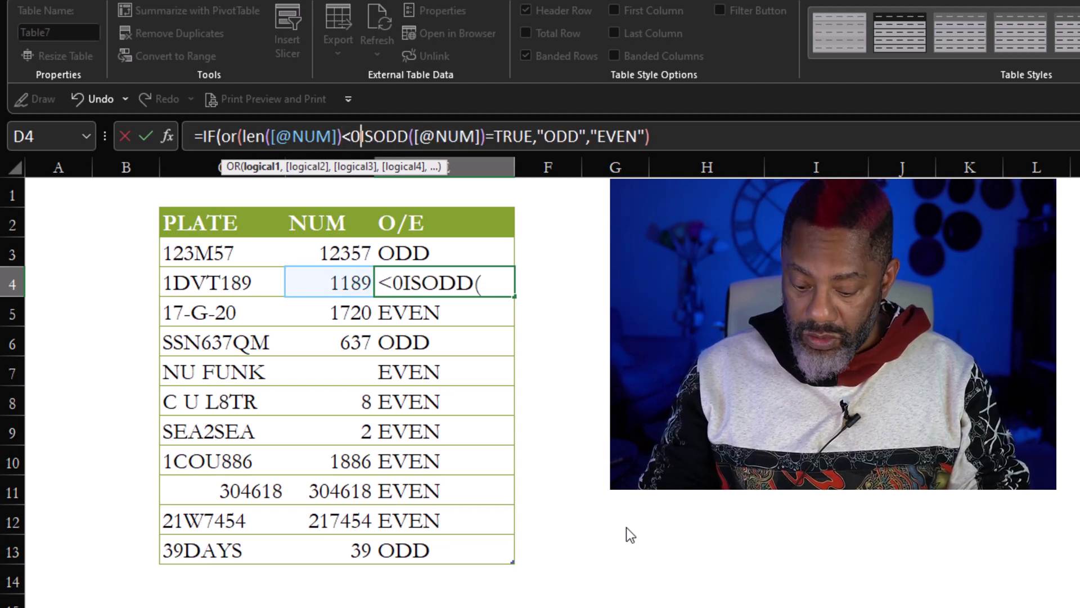
text(,)
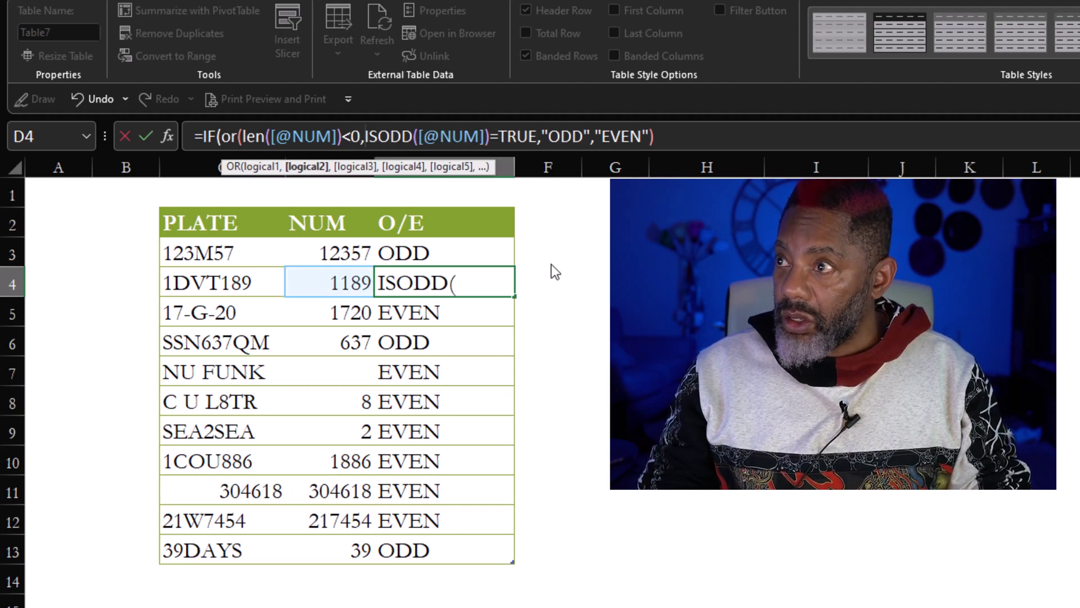
click(487, 137)
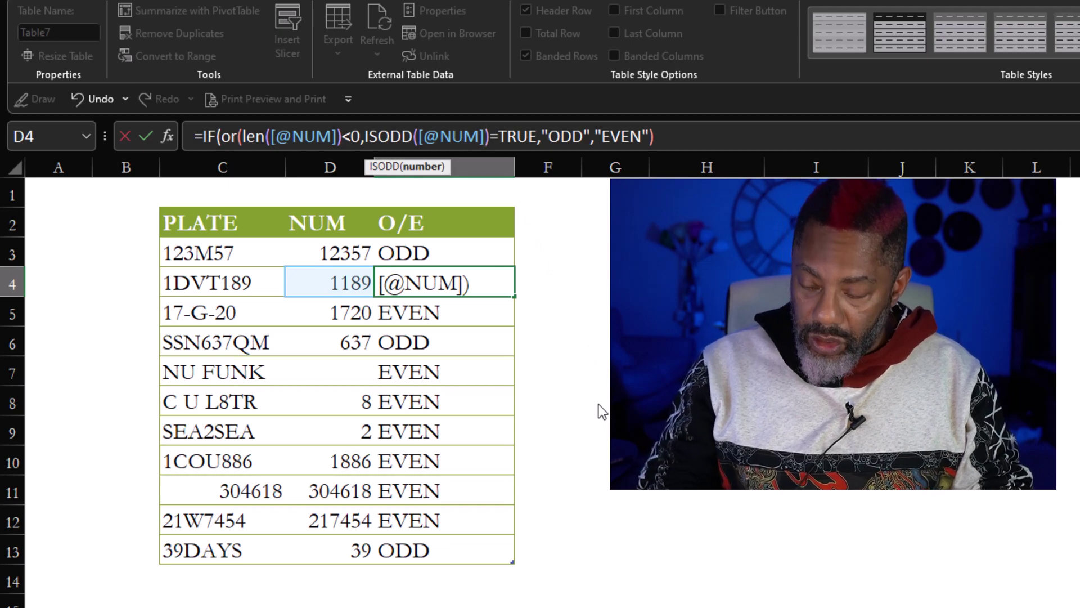
text())
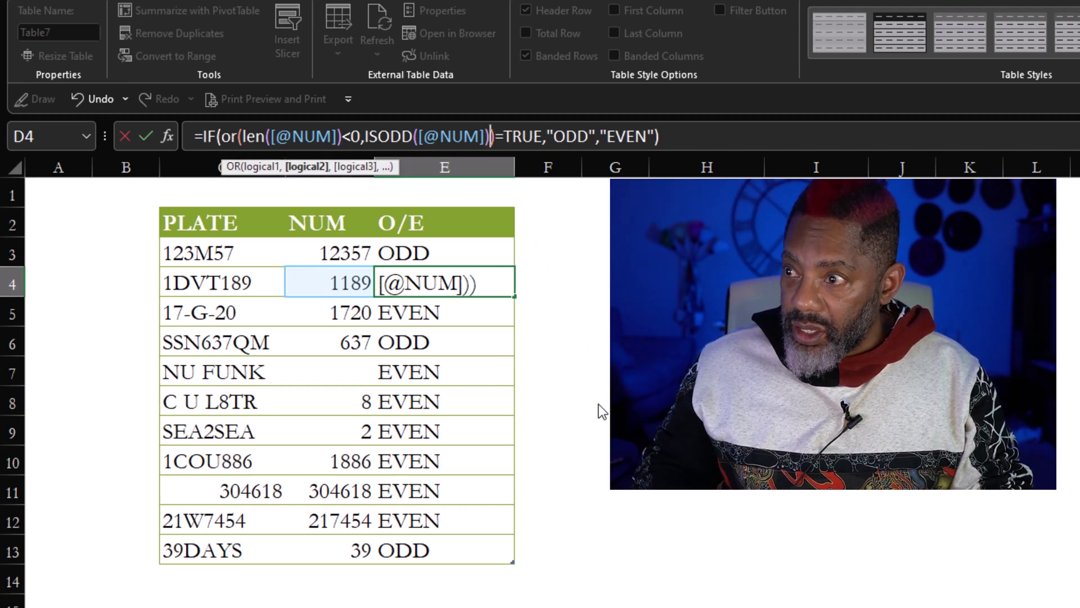
key(Return)
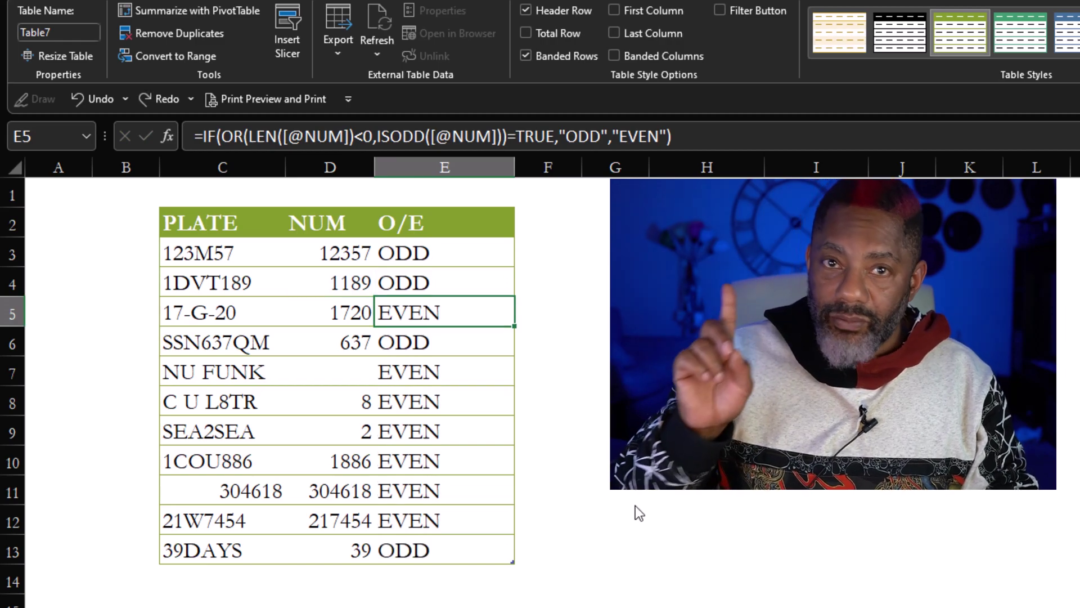
click(363, 129)
key(BackSpace)
text(=)
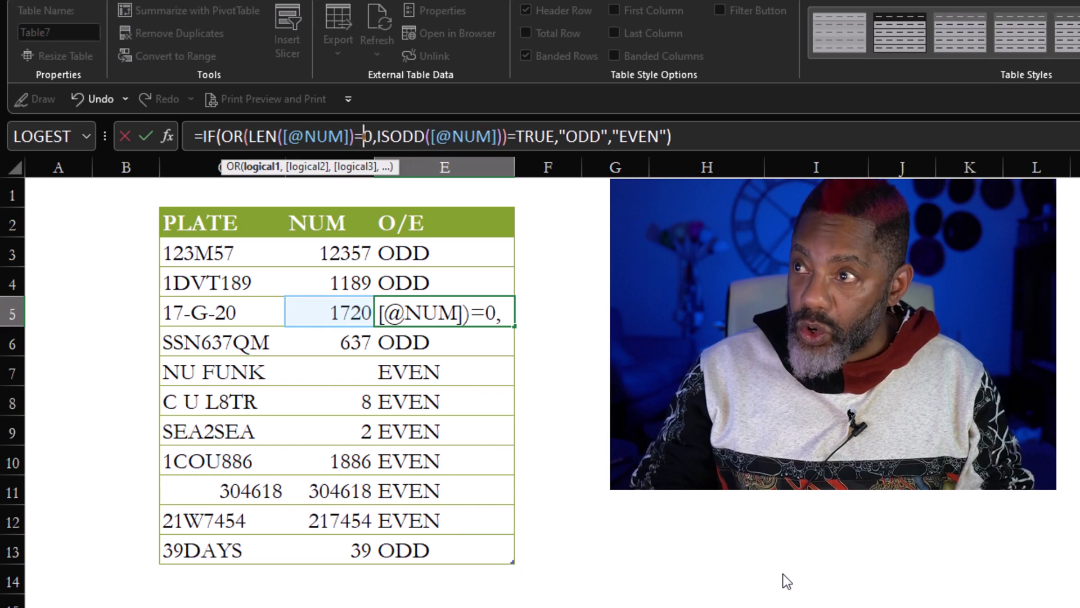
key(Return)
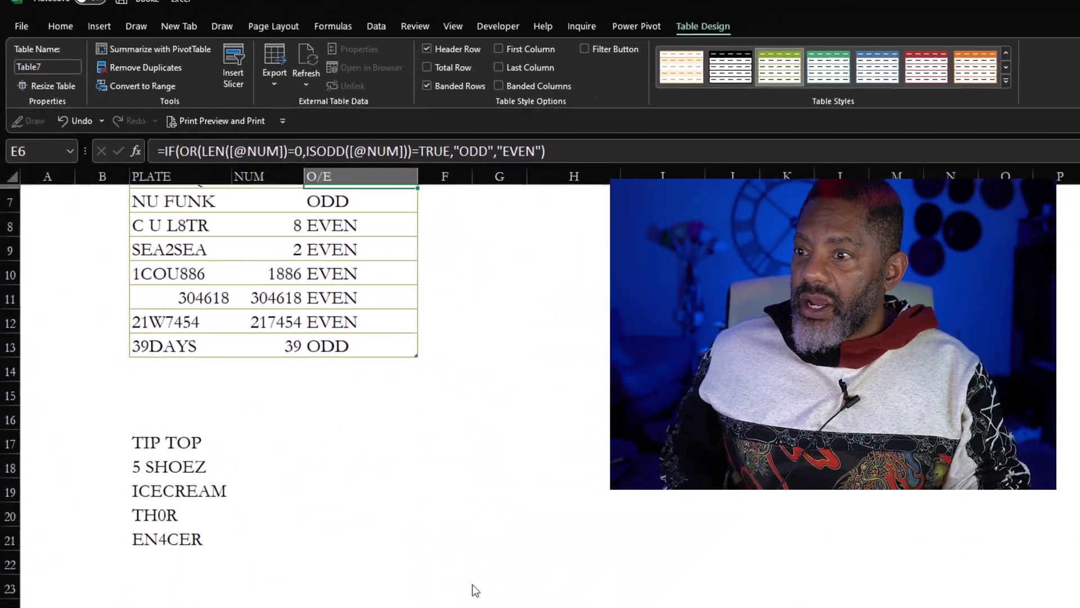
Move the five plates TIP TOP to EN4CER into table rows 14–18
drag(169, 445, 186, 518)
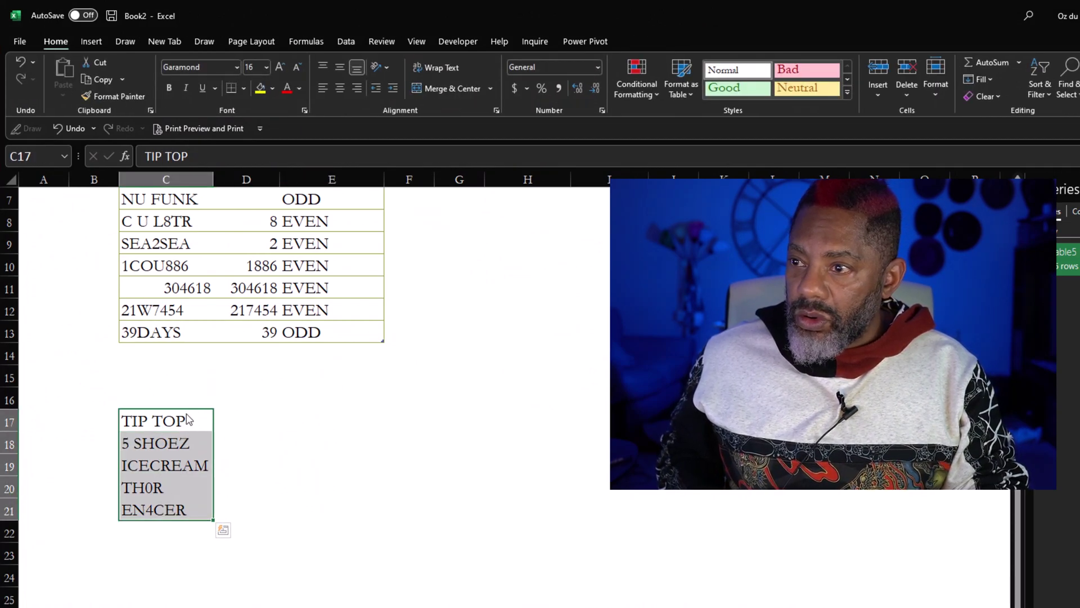
drag(203, 363, 215, 375)
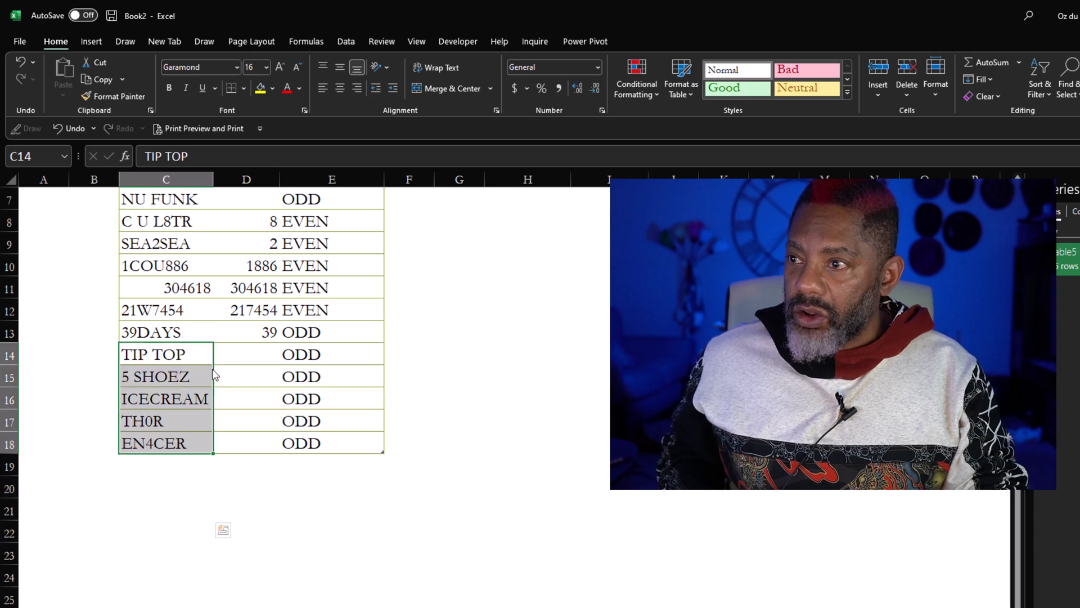
scroll(287, 497, up, 2)
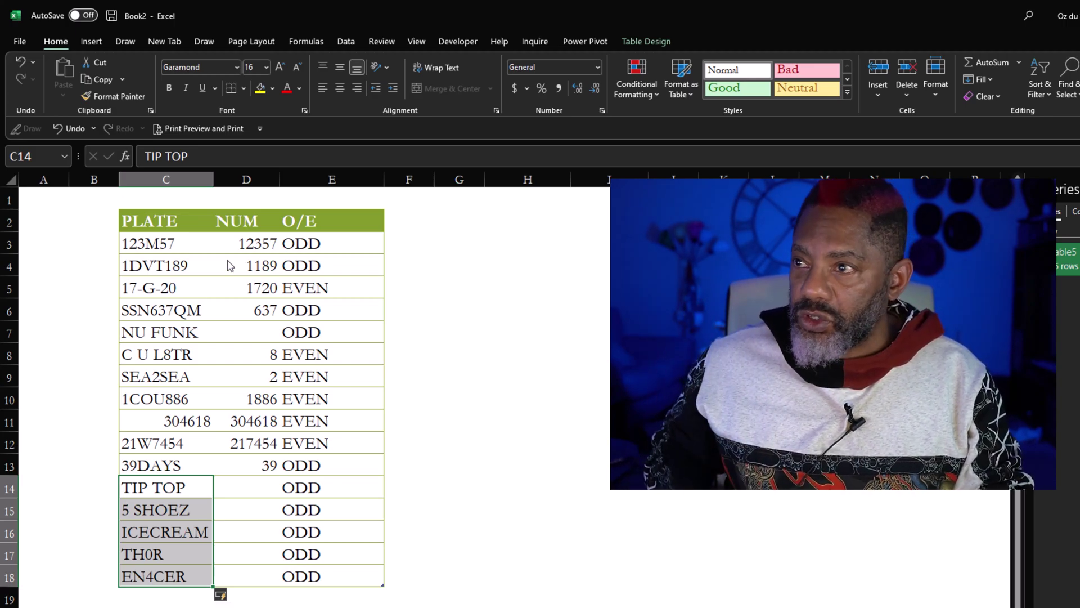
Flash Fill the NUM column from row 3 down to extract the new plates' numbers
drag(226, 244, 258, 563)
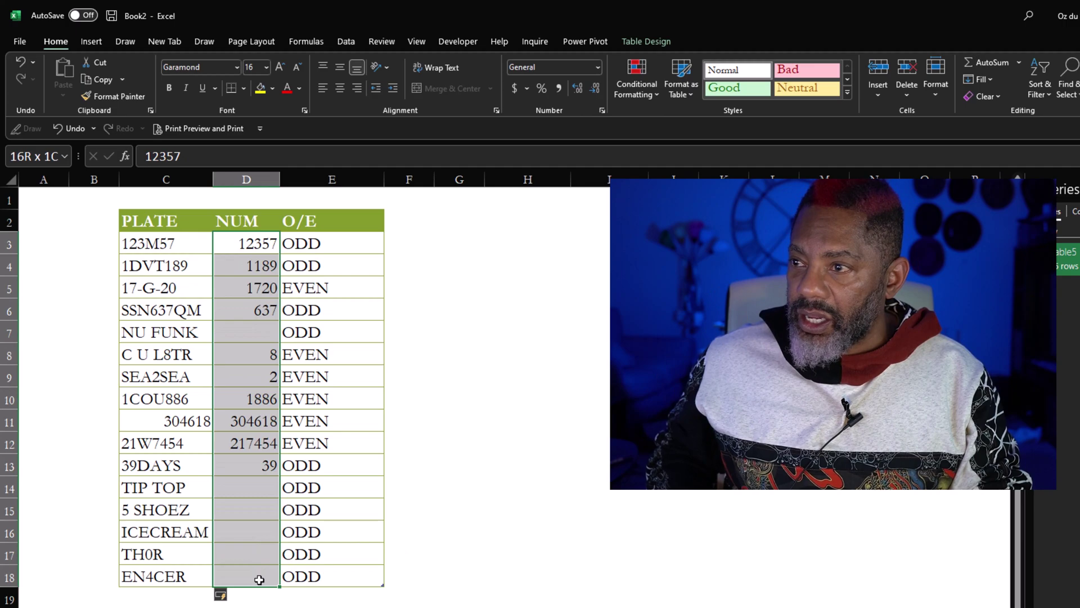
click(347, 39)
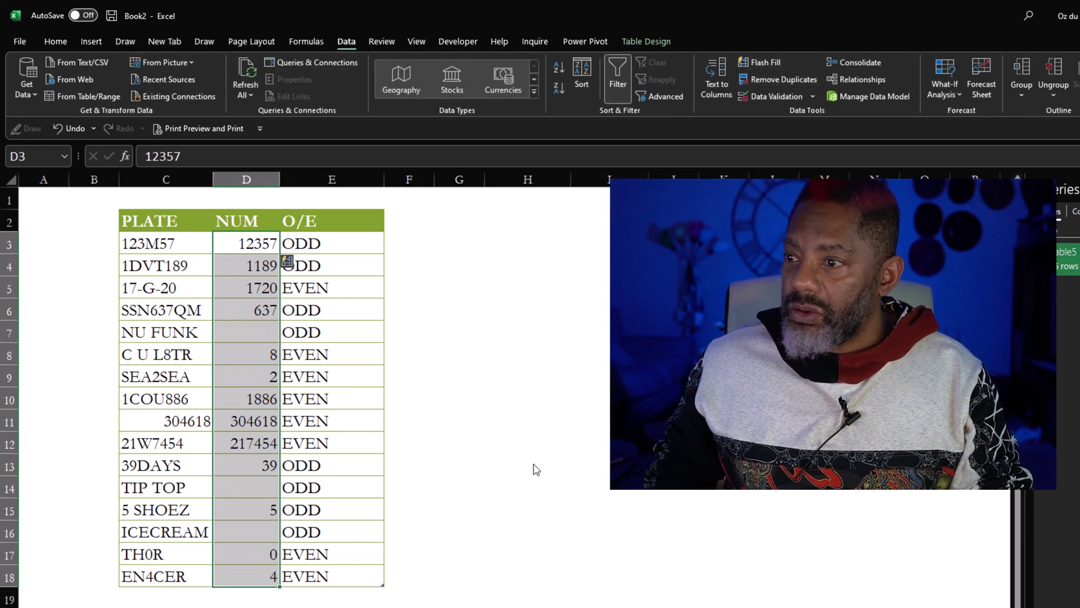
scroll(536, 470, down, 3)
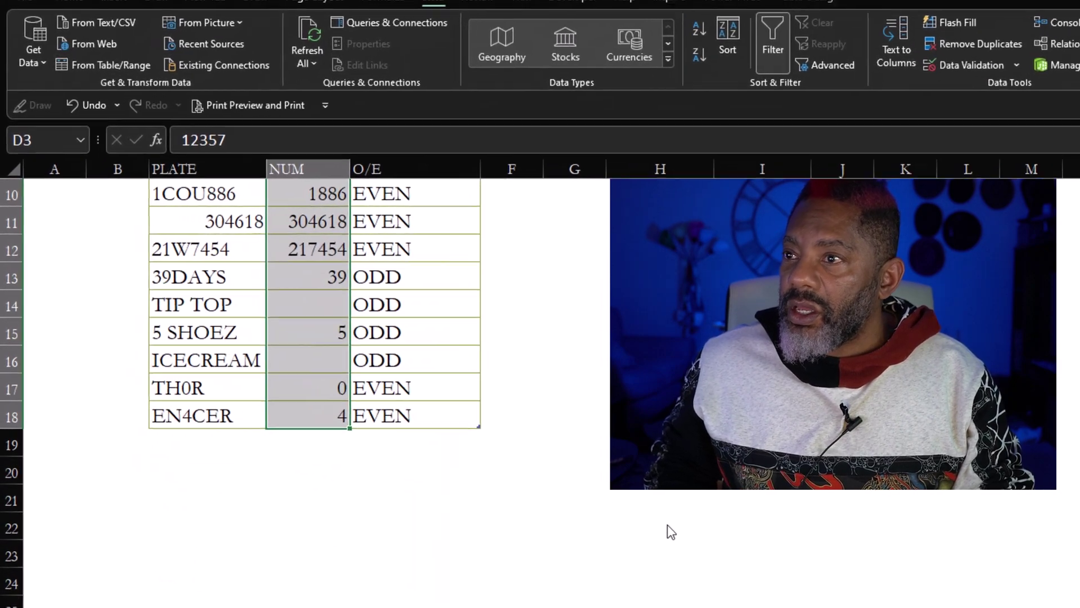